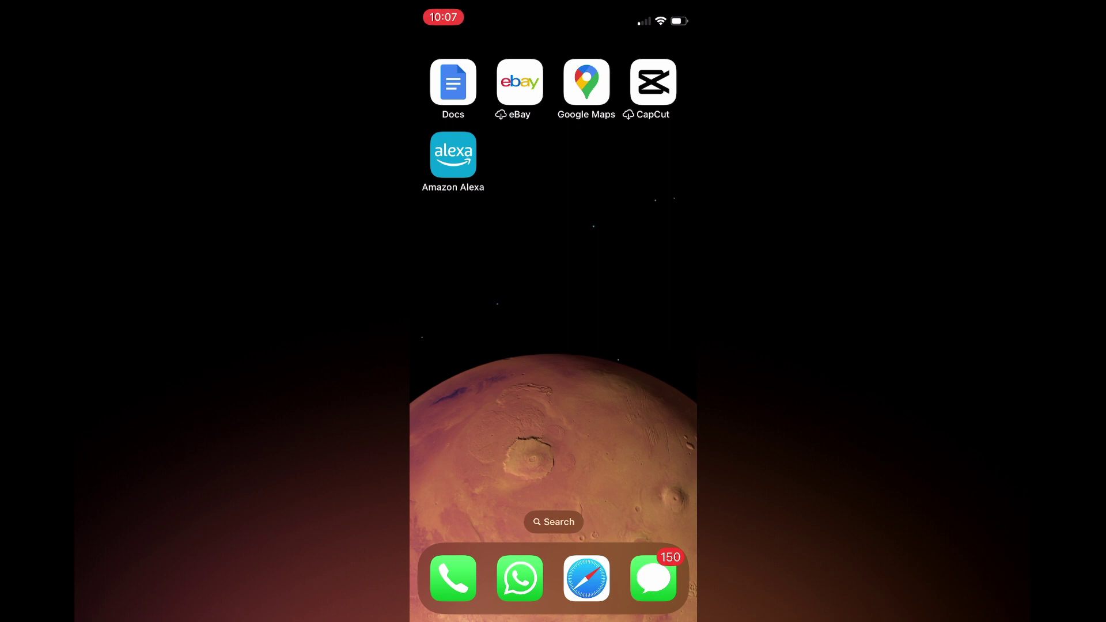
- Launch Google Docs from the iPhone Home Screen to show recent documents
left_click(453, 82)
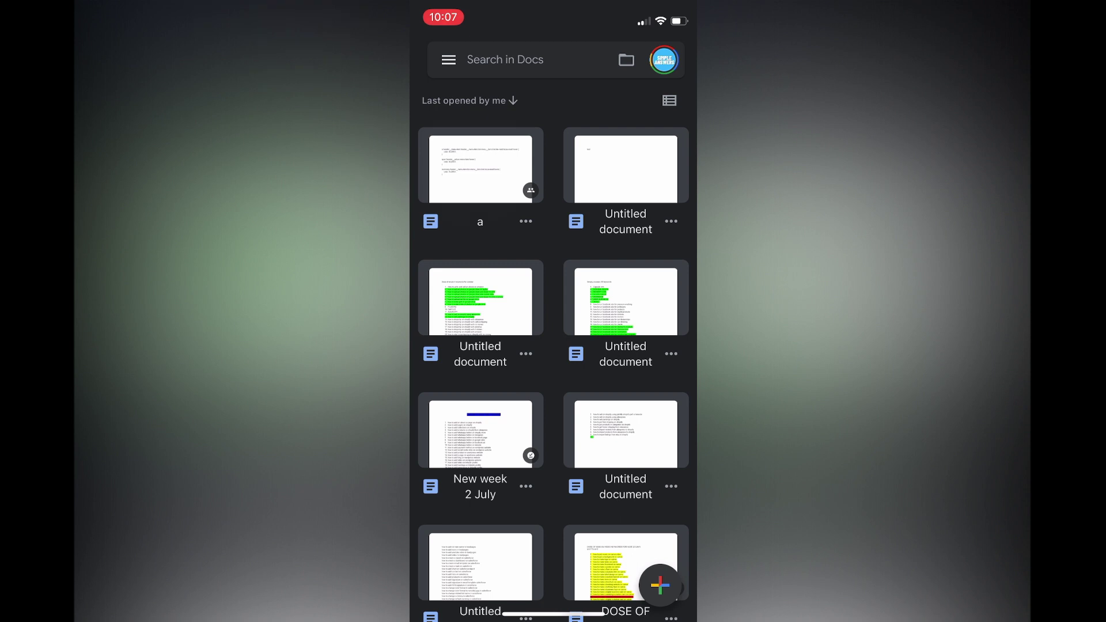
- Open document 'a' and bring up its Page setup settings
left_click(480, 169)
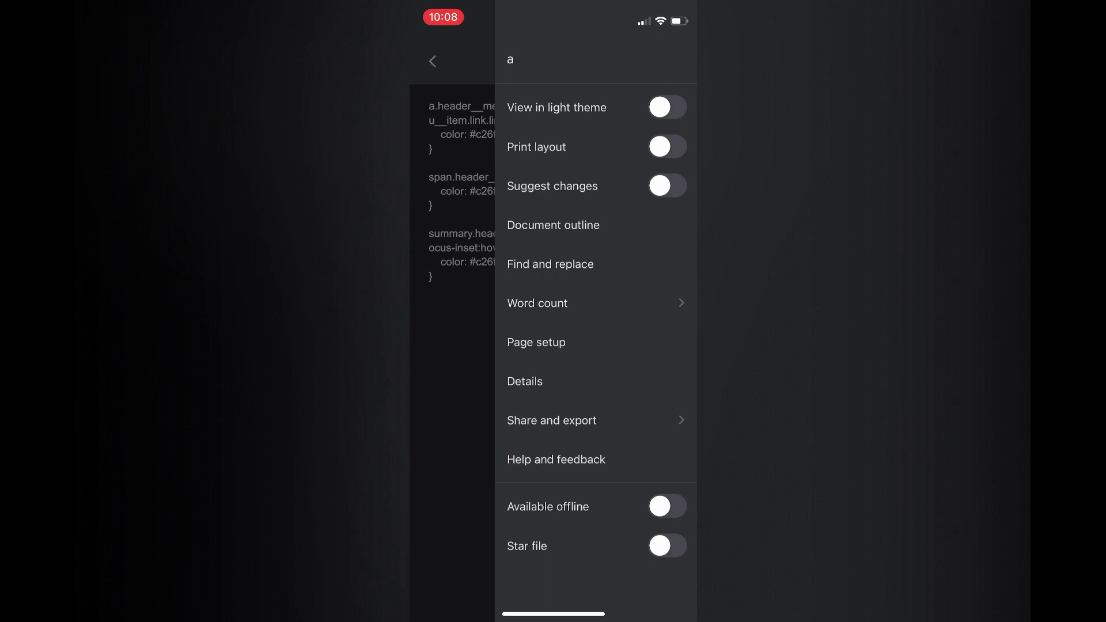
left_click(536, 343)
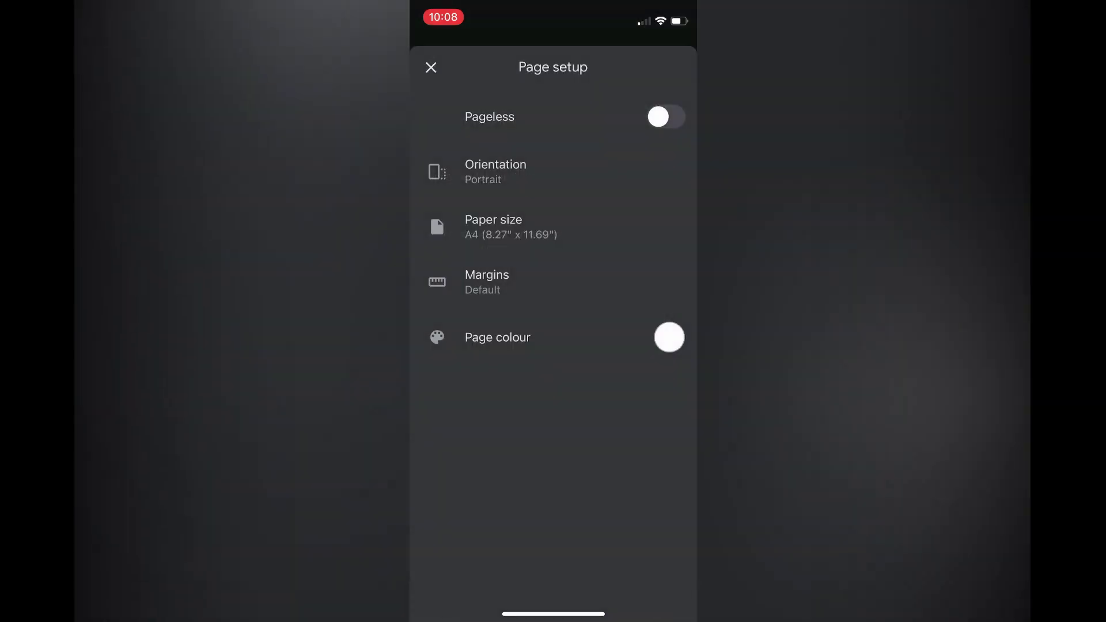
- Set the page colour of document 'a' to bright green
left_click(499, 338)
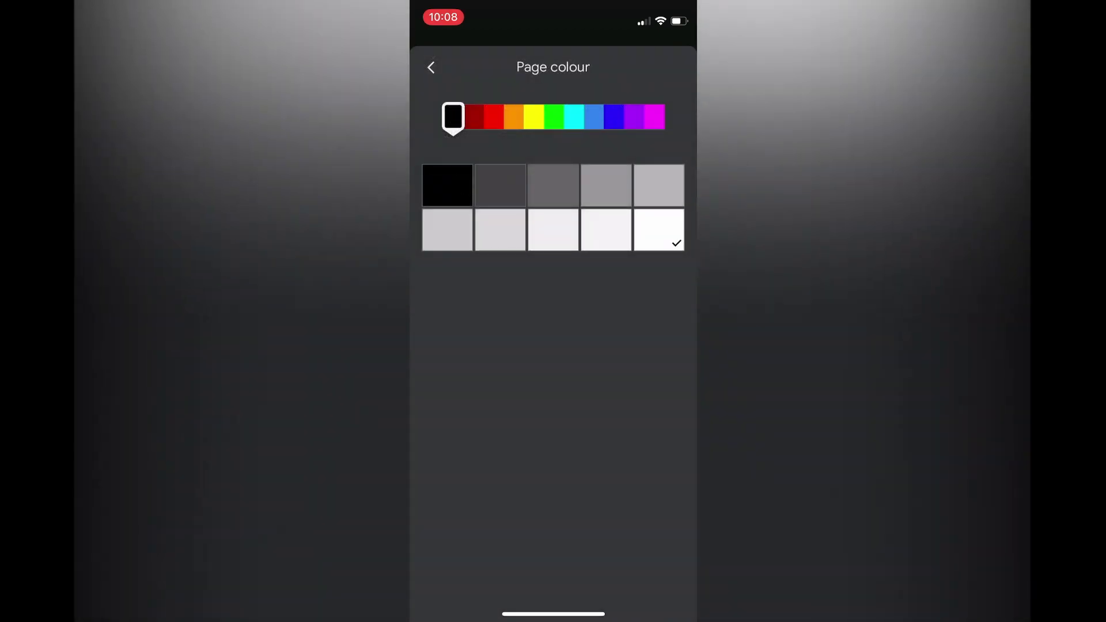
left_click(554, 117)
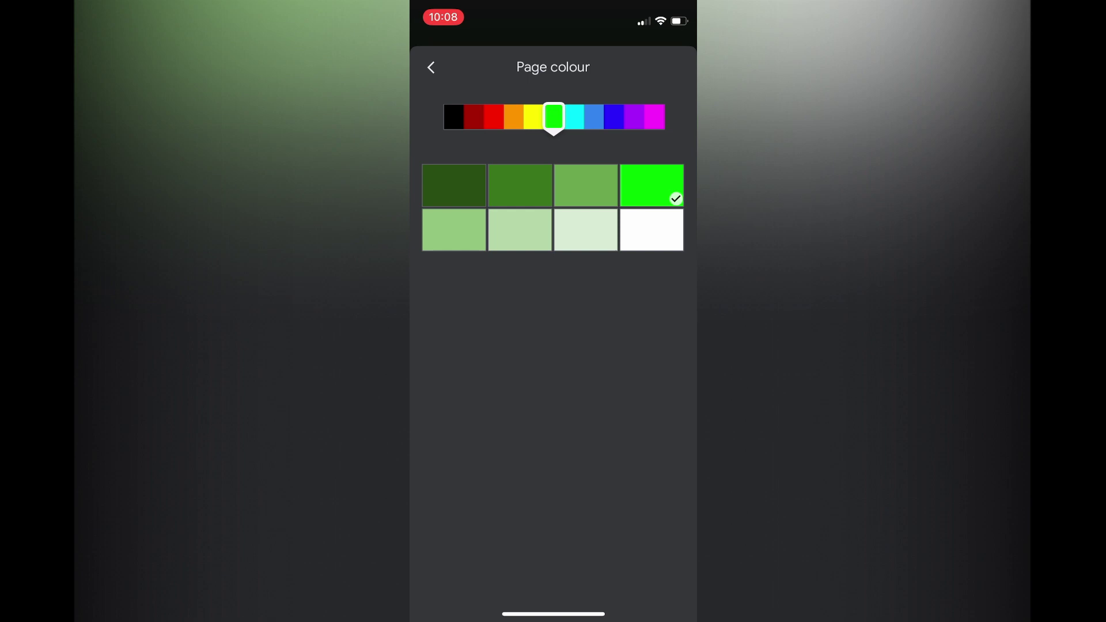
- Leave Page setup and view document 'a' with its green page
left_click(431, 66)
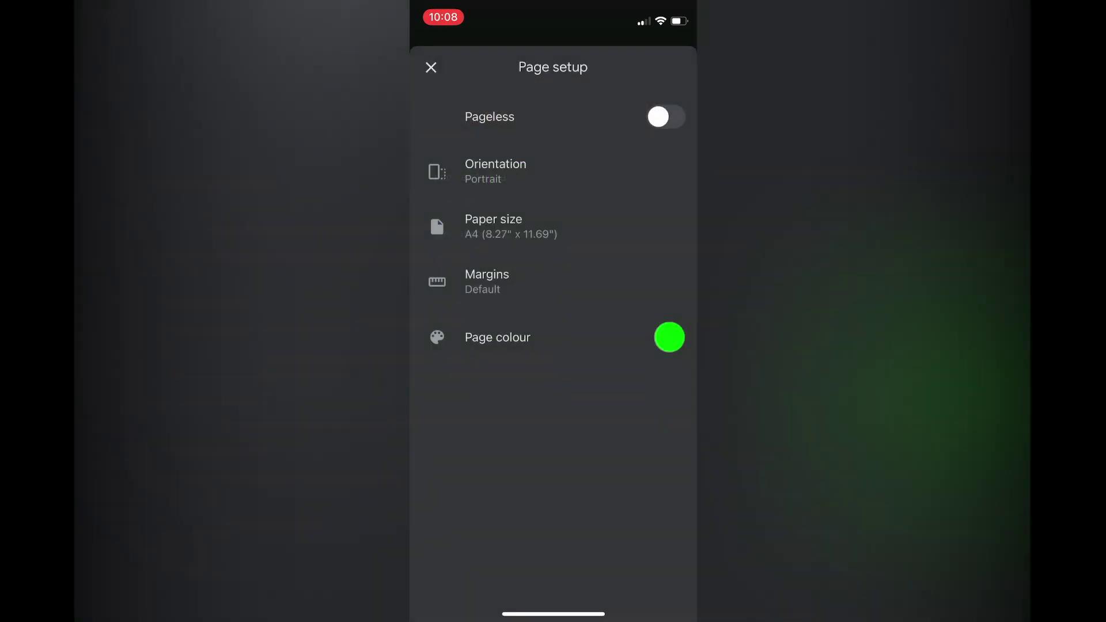
left_click(430, 67)
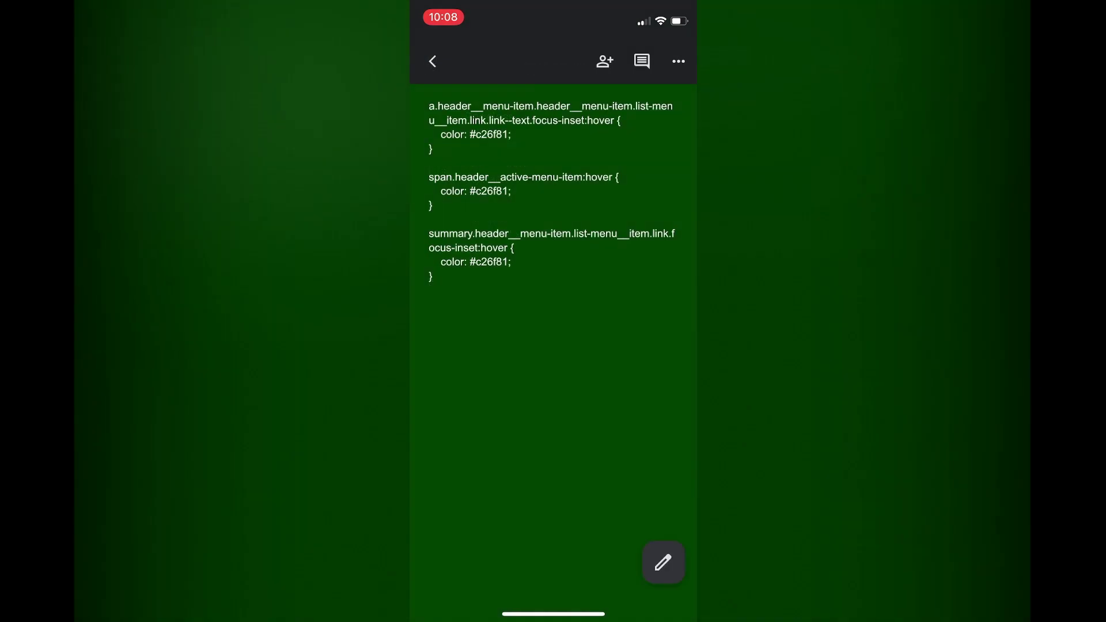